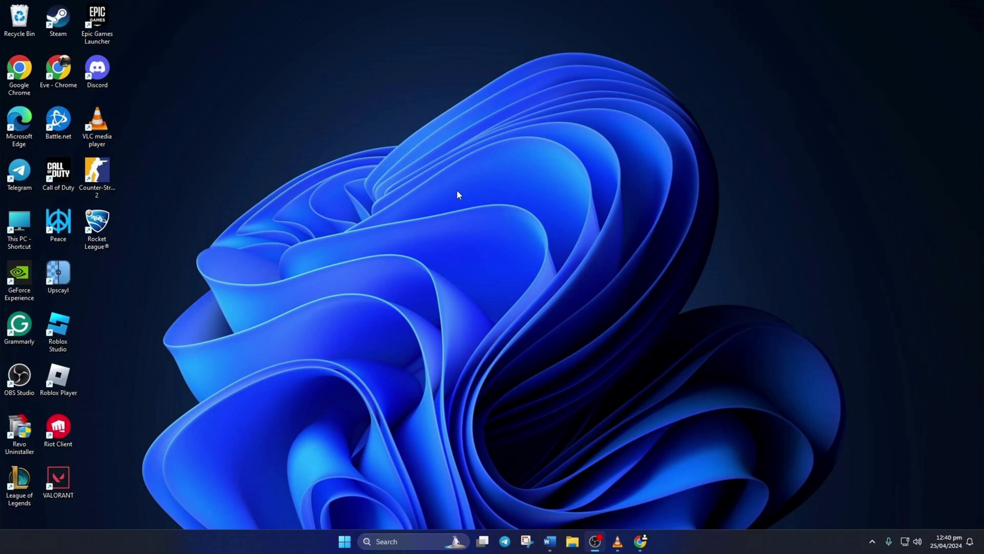
Run a Windows Update check in Settings, which confirms the PC is up to date.
click(344, 541)
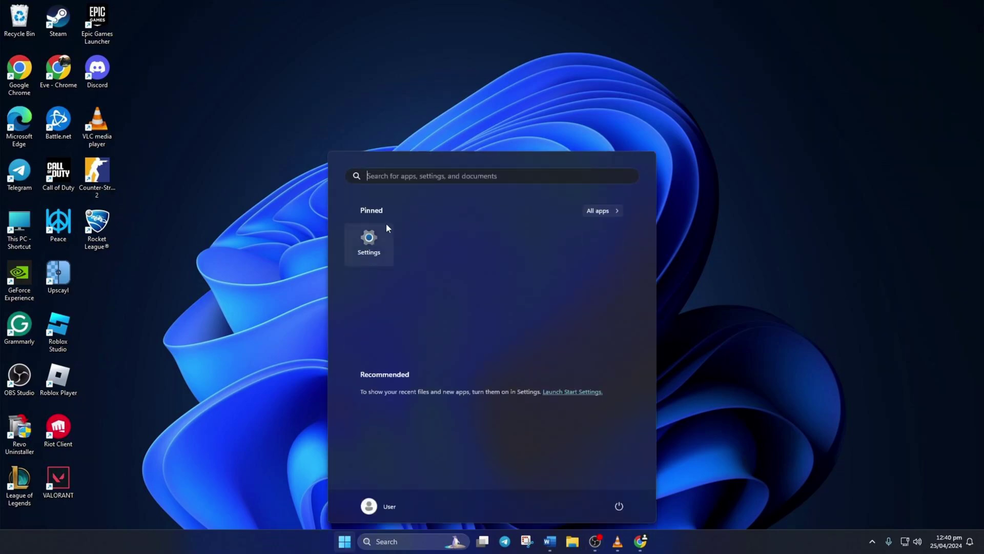
click(368, 242)
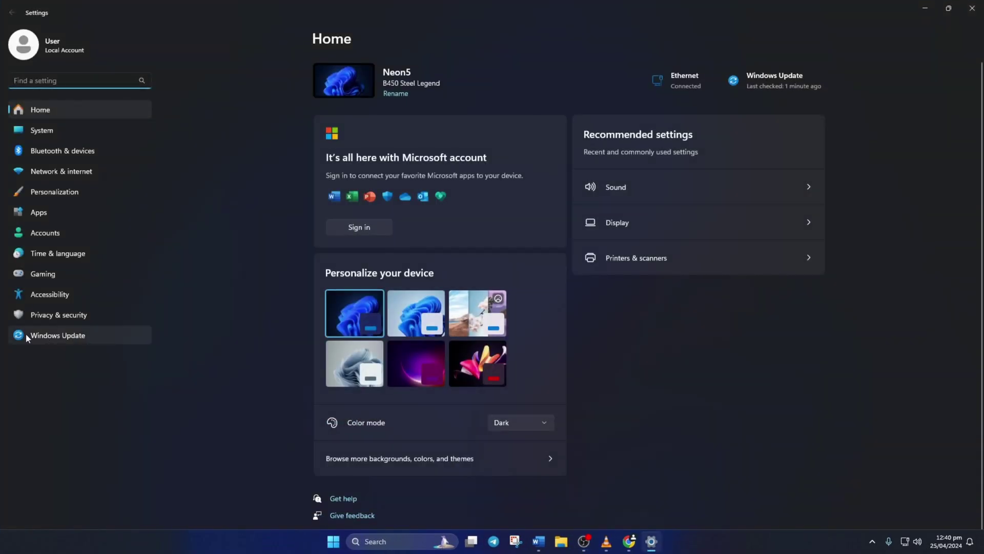
click(62, 336)
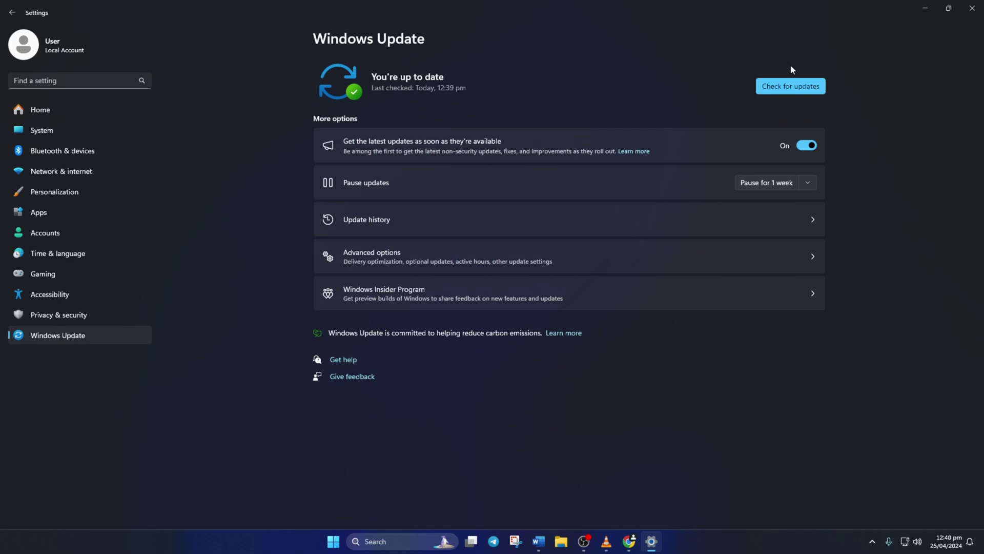
click(800, 84)
key(alt+Tab)
Run an automatic driver search for the NVIDIA GeForce GTX 1660 SUPER in Device Manager.
click(397, 543)
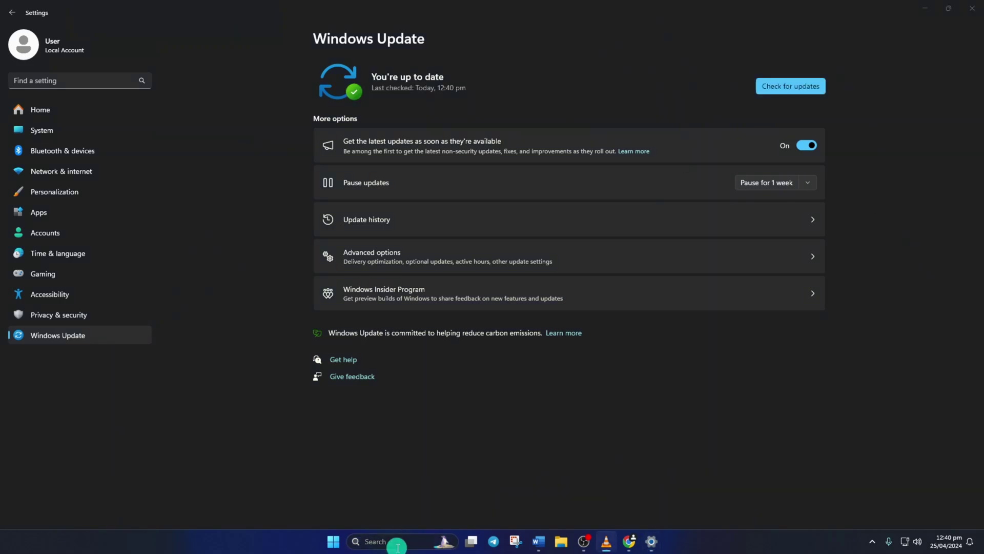
text(device)
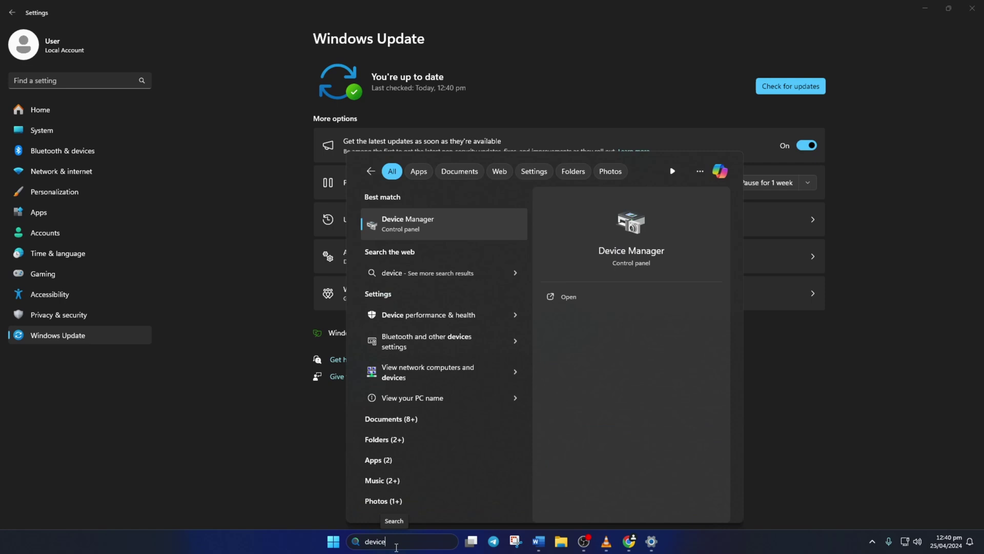
click(414, 225)
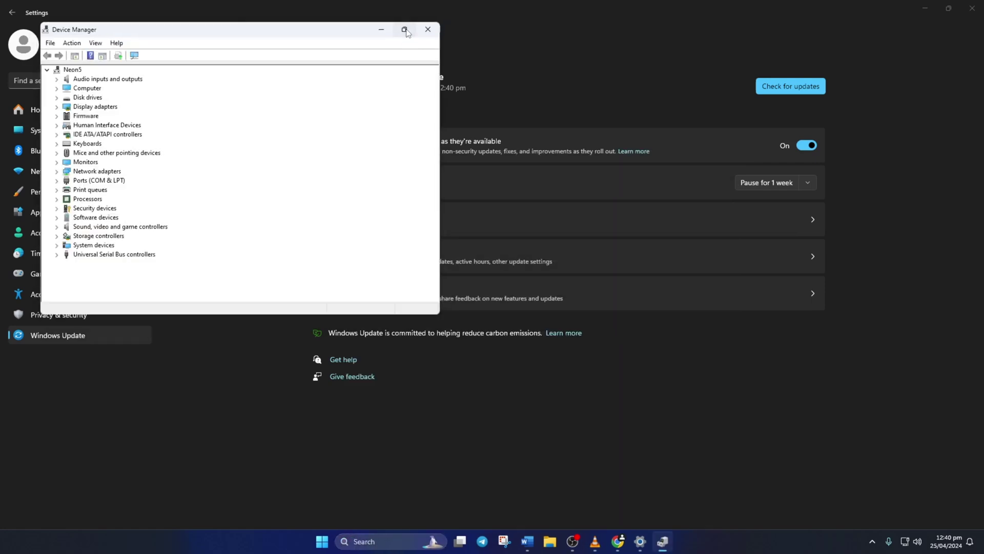
click(406, 29)
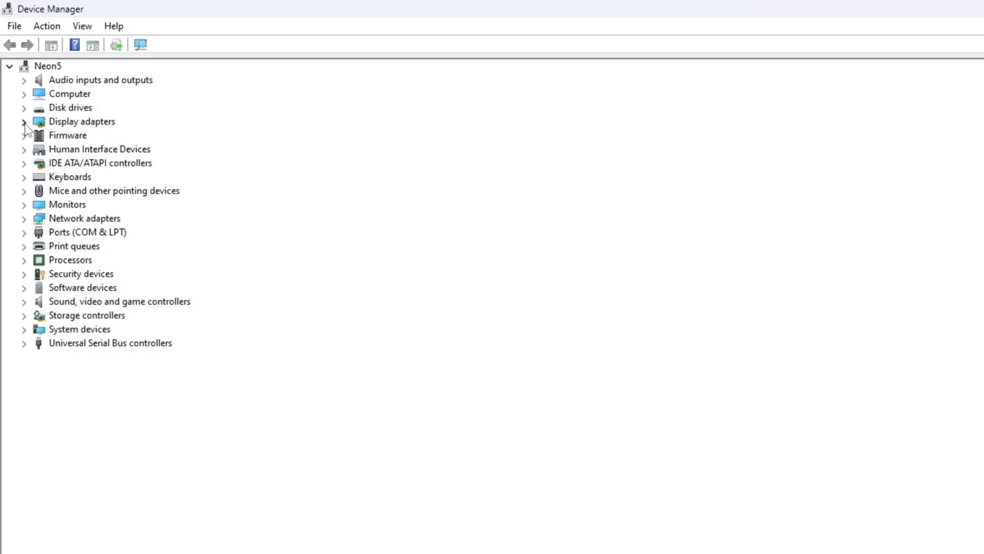
click(24, 123)
click(129, 136)
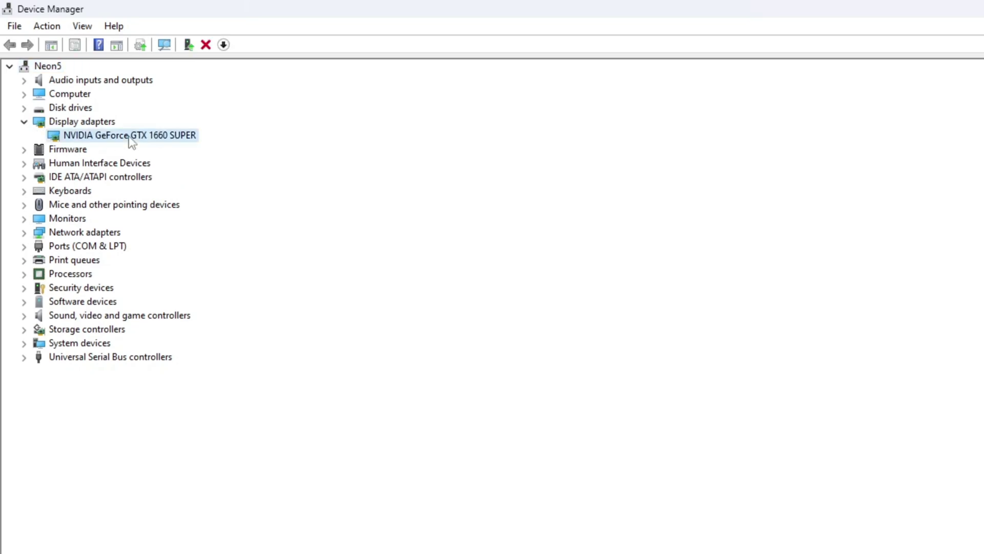
right_click(129, 137)
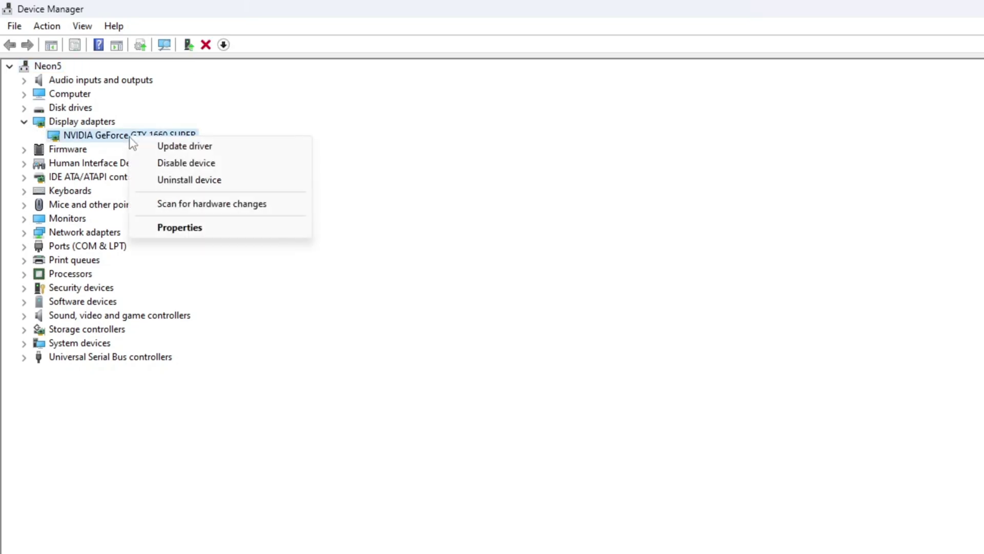
click(202, 147)
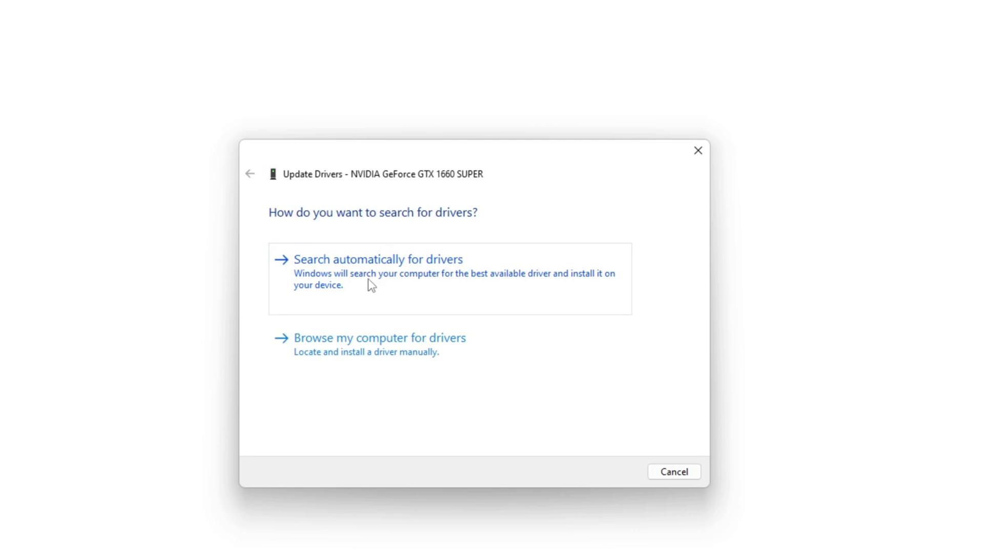
click(403, 281)
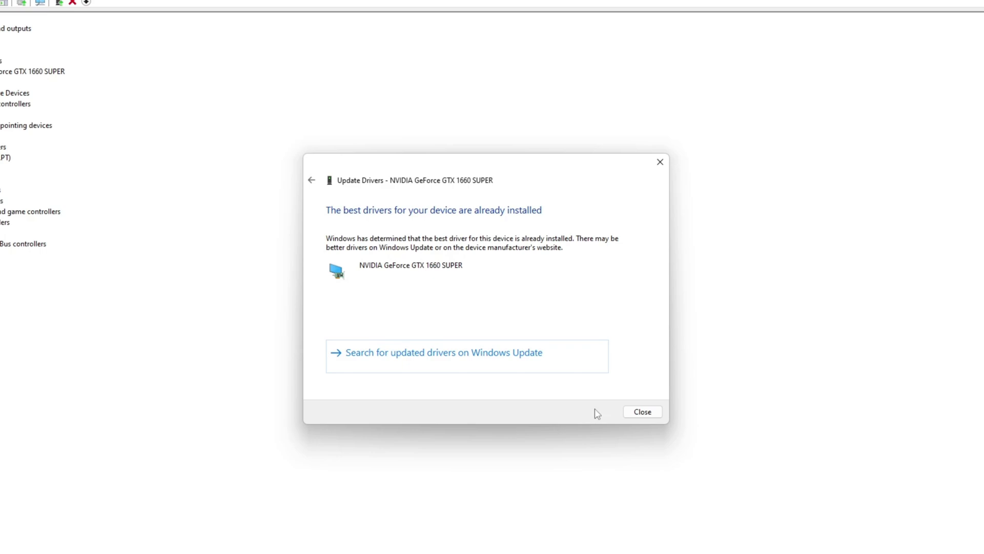
click(627, 382)
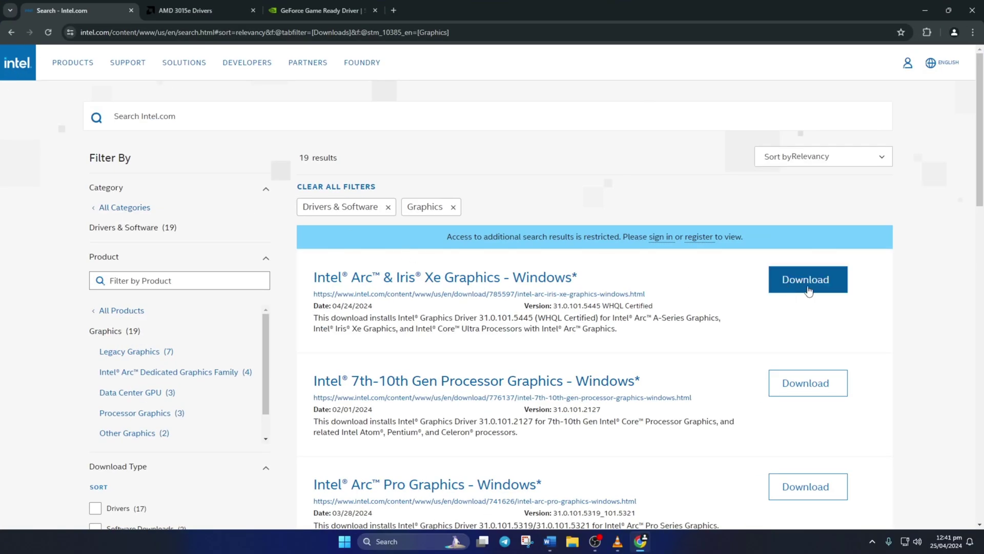
Review the AMD 3015e and GeForce Game Ready Driver 552.22 pages, then restart the PC.
click(223, 5)
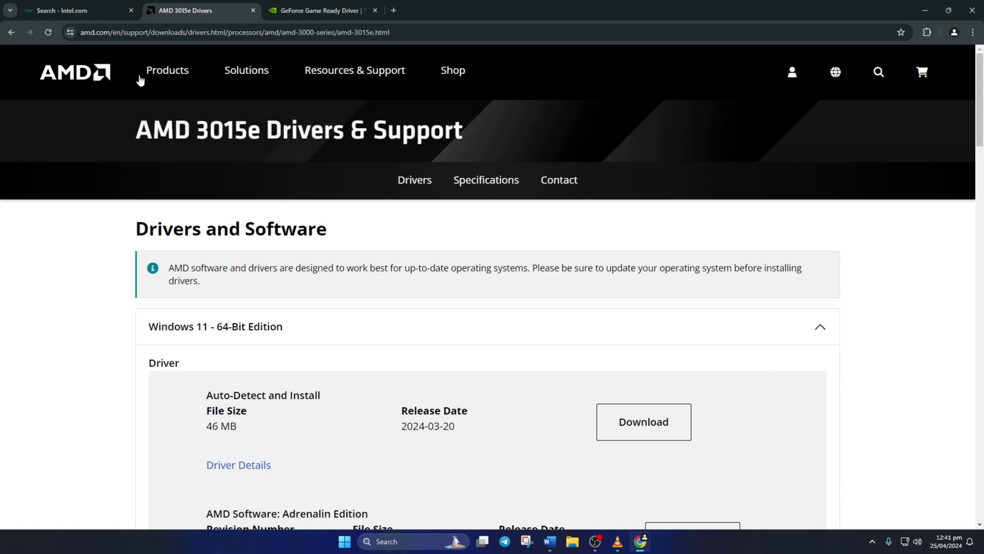
click(326, 12)
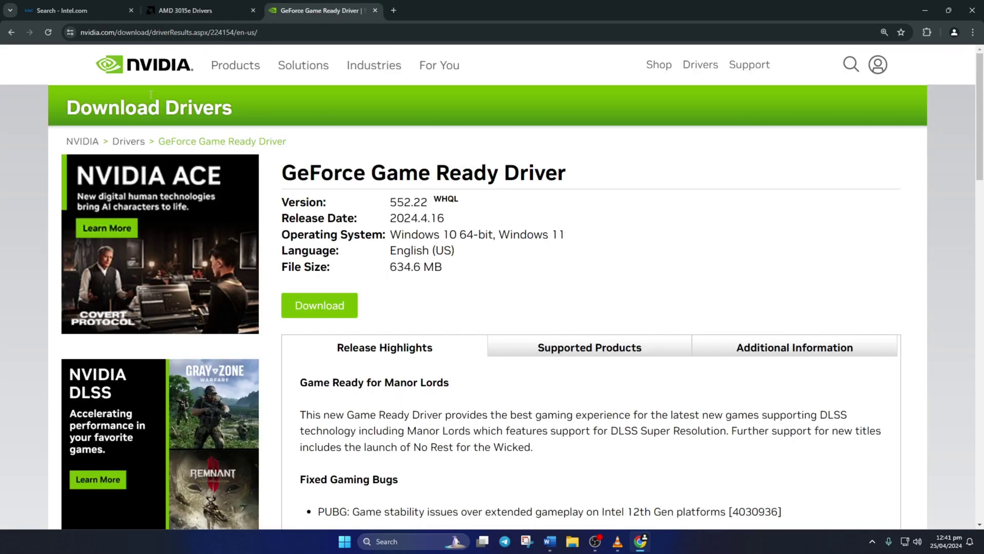
click(344, 541)
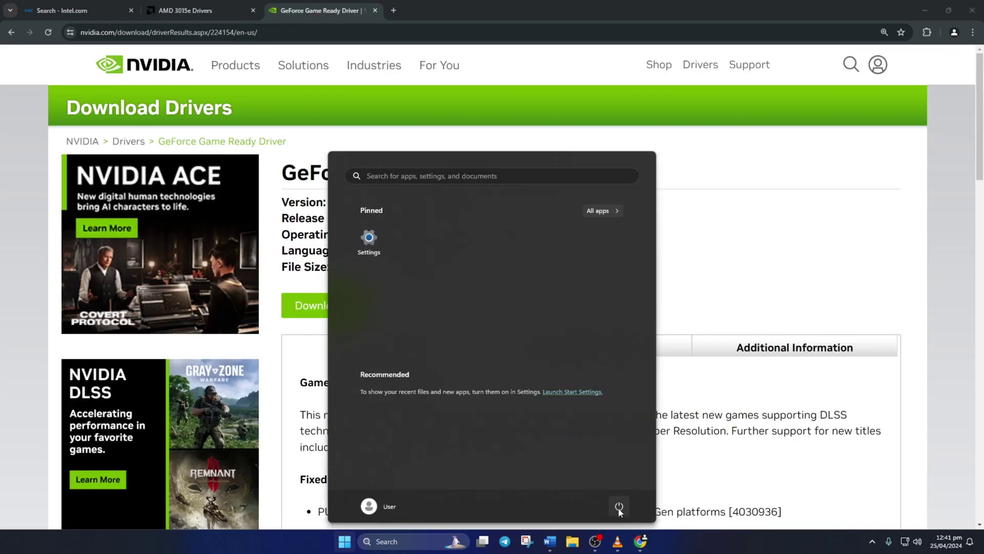
click(619, 506)
click(614, 484)
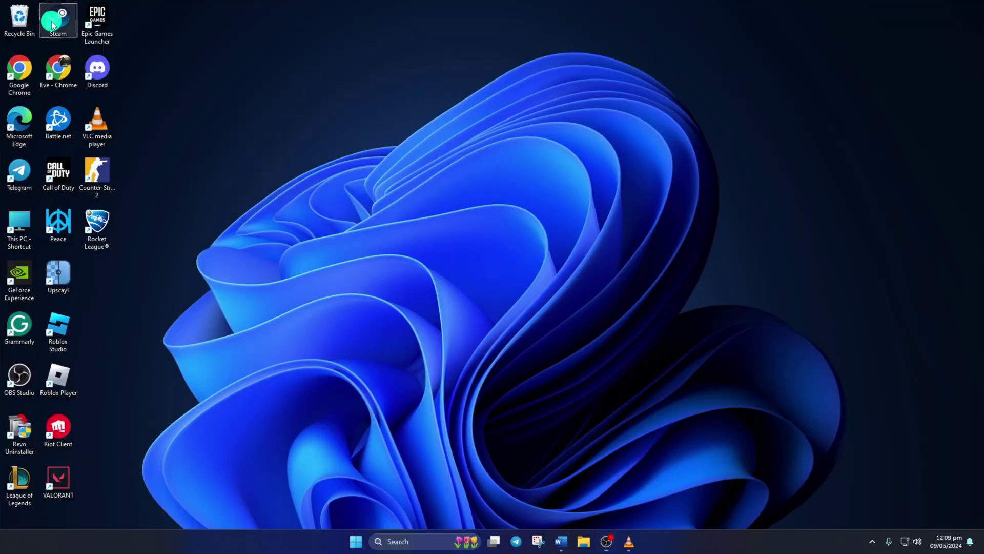
Add -vulkan to Counter-Strike 2's launch options in Steam, then exit Steam.
double_click(53, 26)
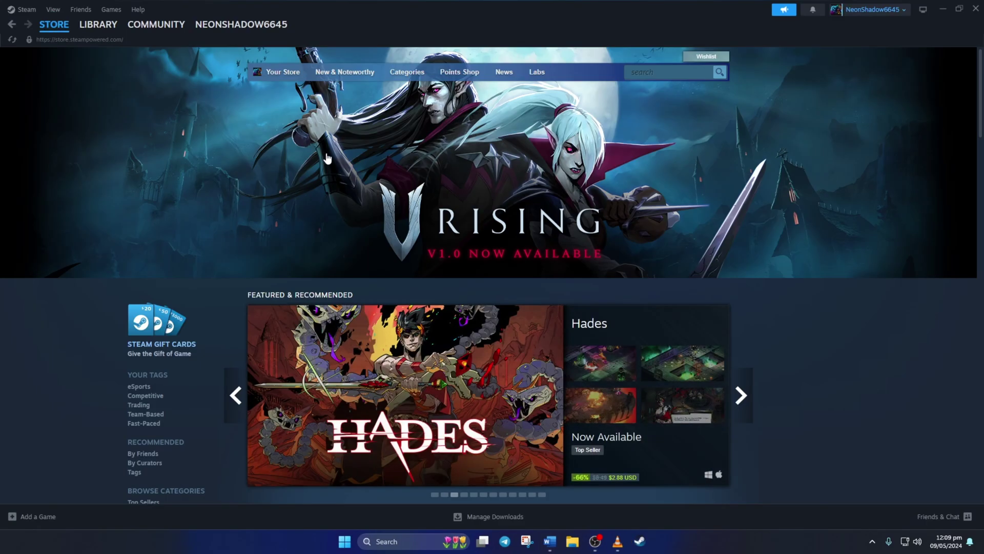
click(91, 28)
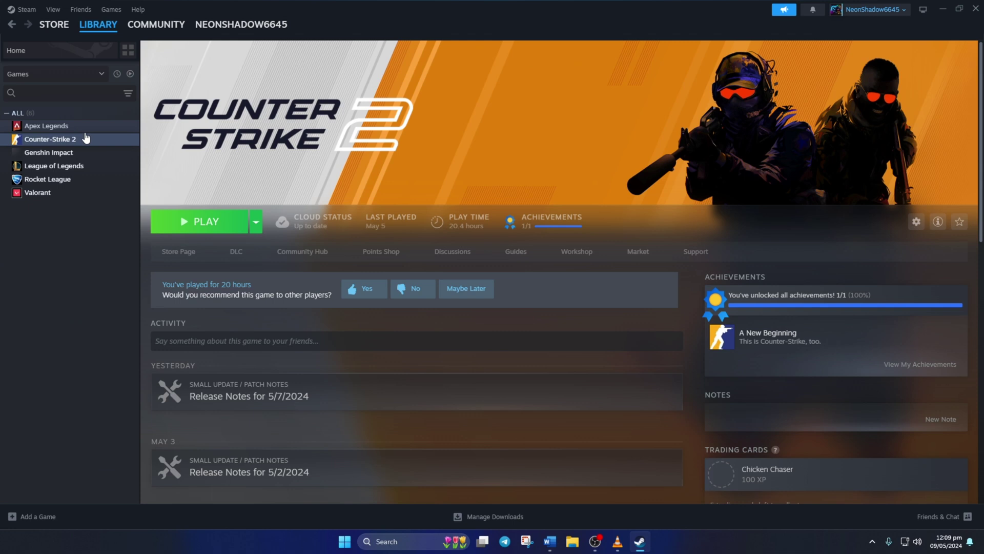
right_click(71, 140)
mouse_move(94, 197)
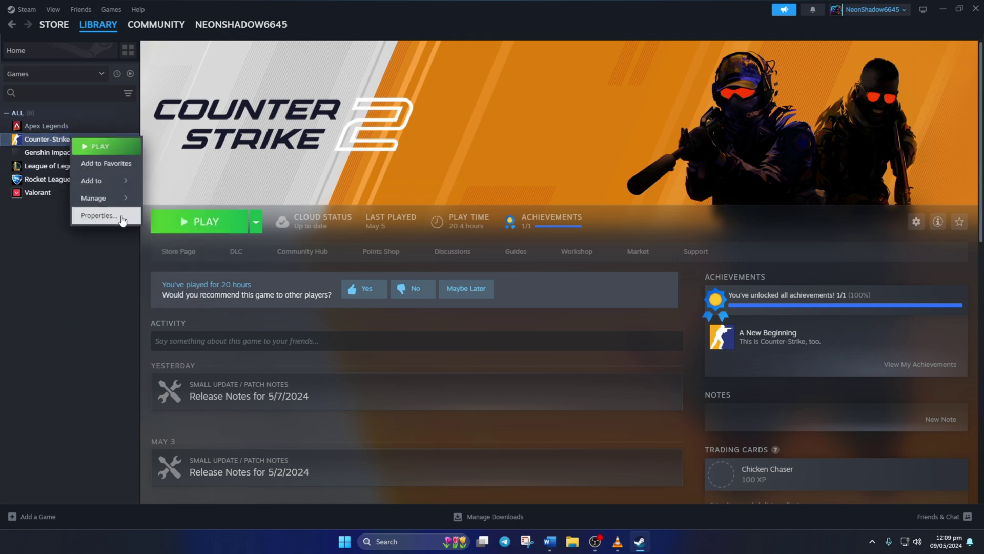
click(104, 216)
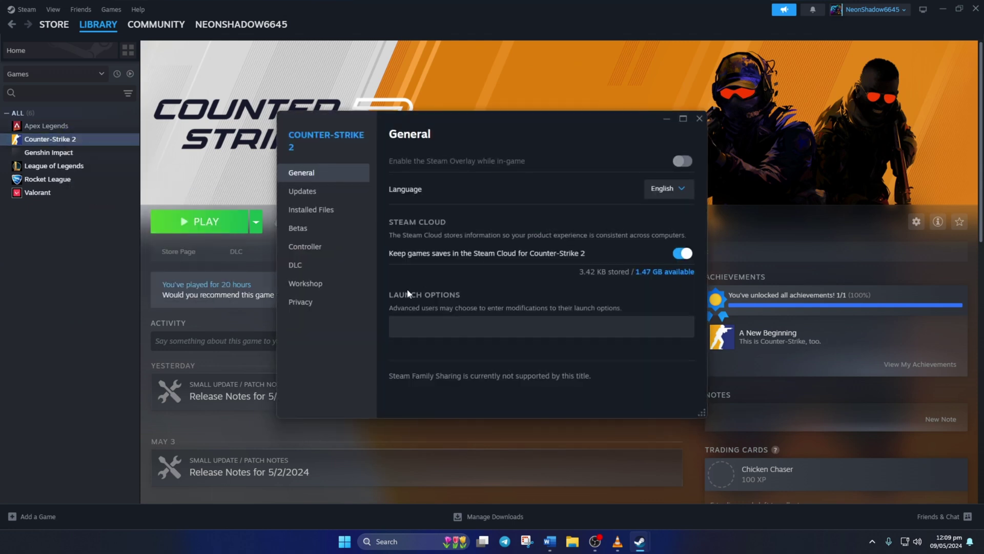
click(427, 330)
text(-)
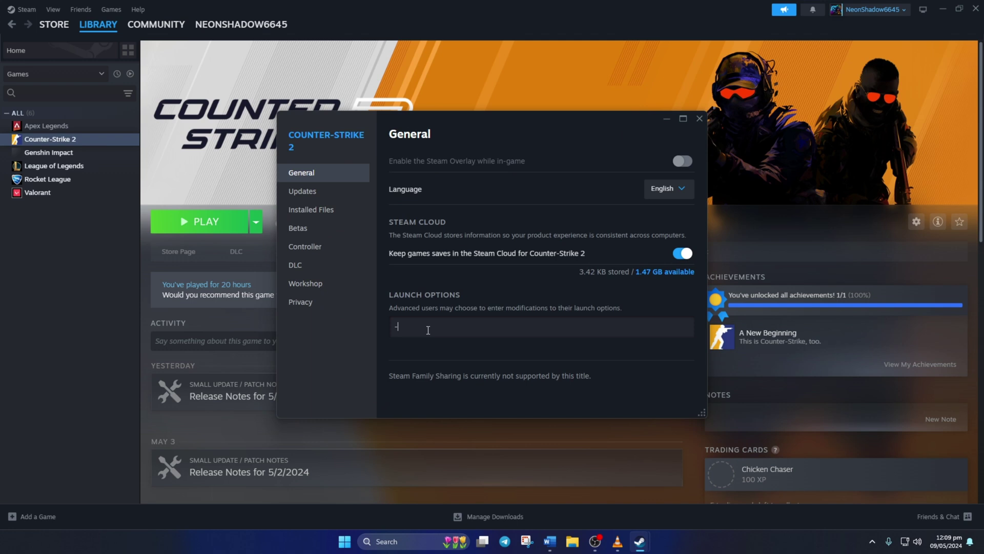
text(vulkan)
click(699, 117)
click(226, 223)
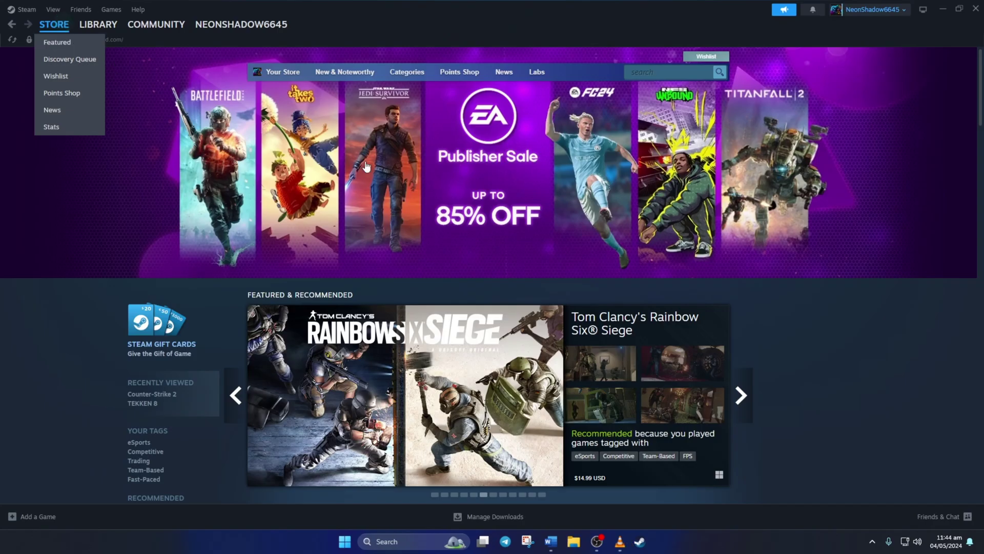
Verify Counter-Strike 2's installed game files in its properties, then exit Steam.
click(85, 28)
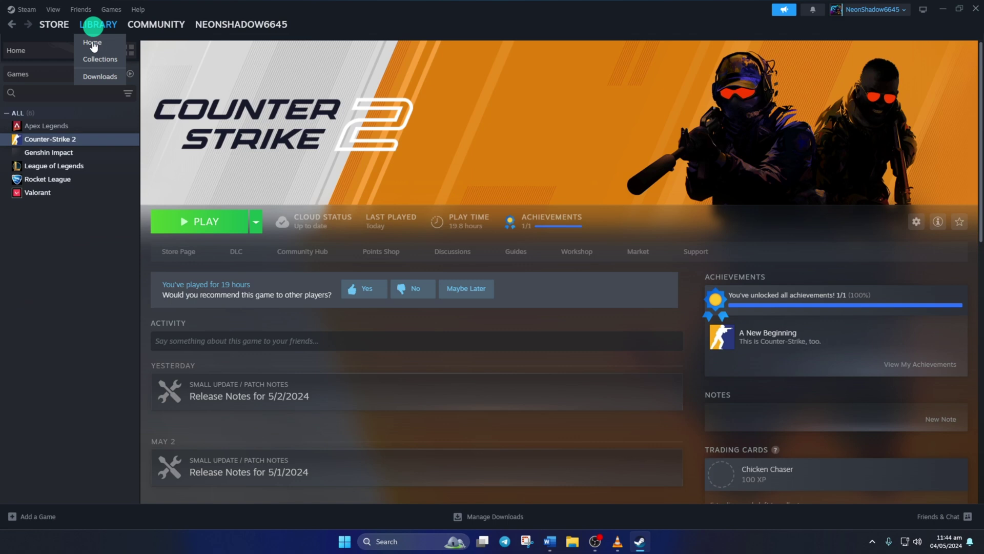
right_click(48, 141)
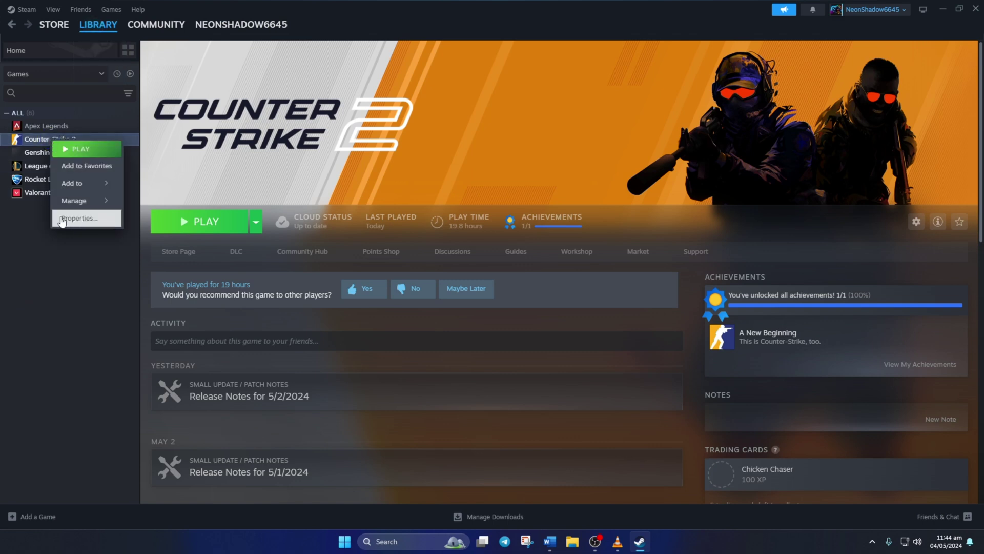
click(98, 220)
click(312, 210)
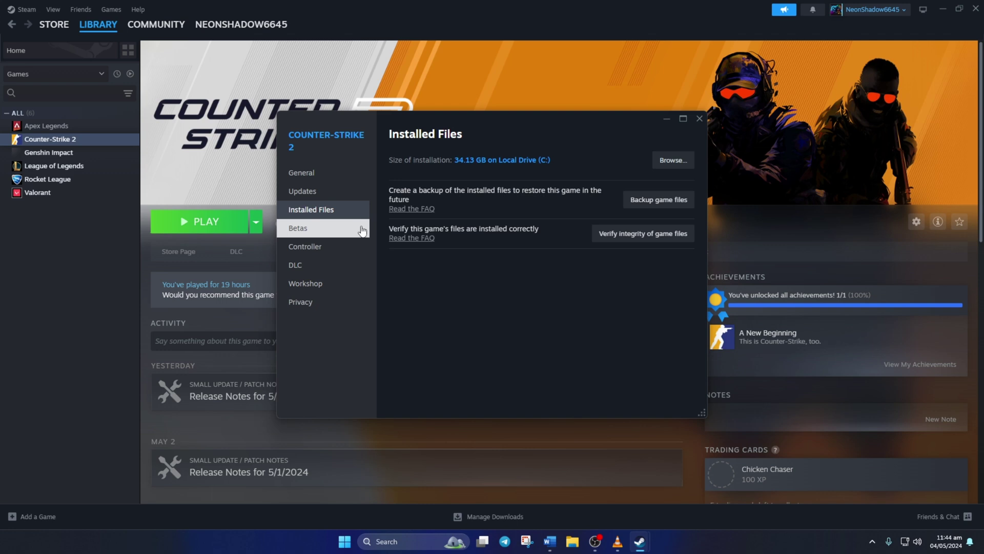
click(644, 234)
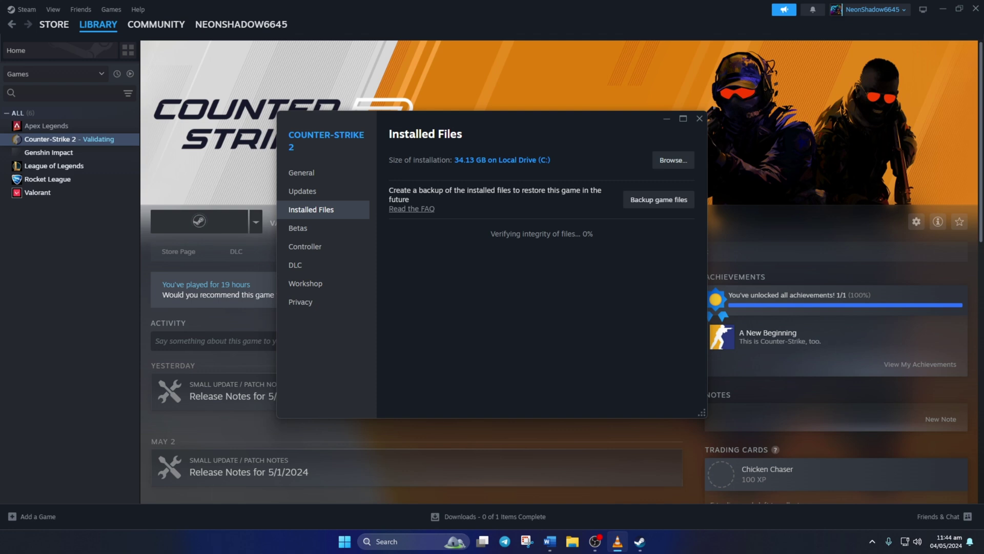
click(516, 283)
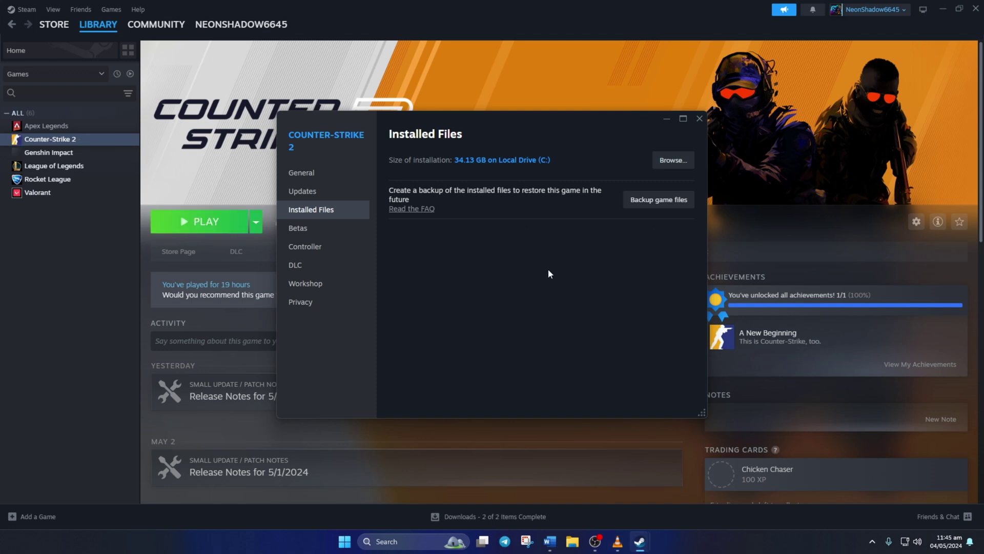
click(698, 120)
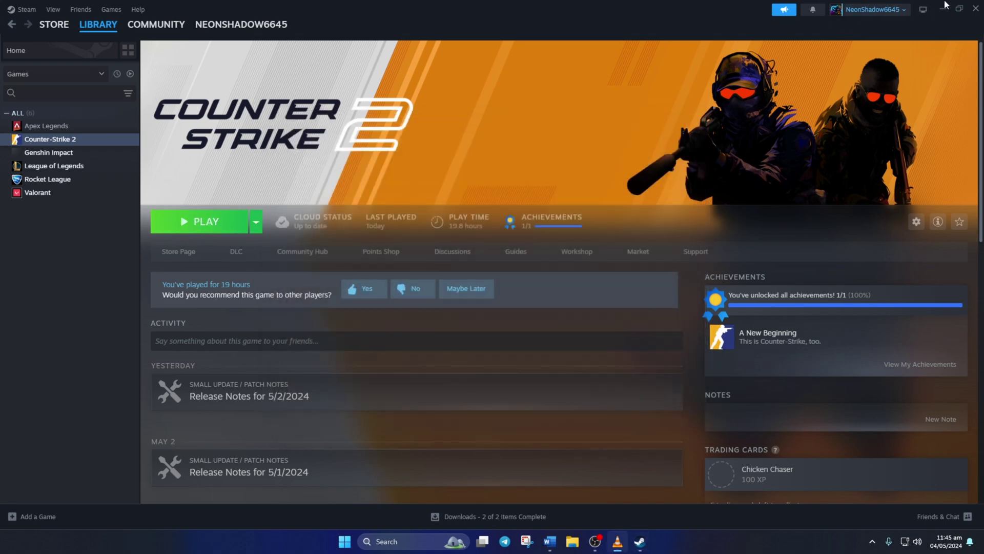
click(973, 8)
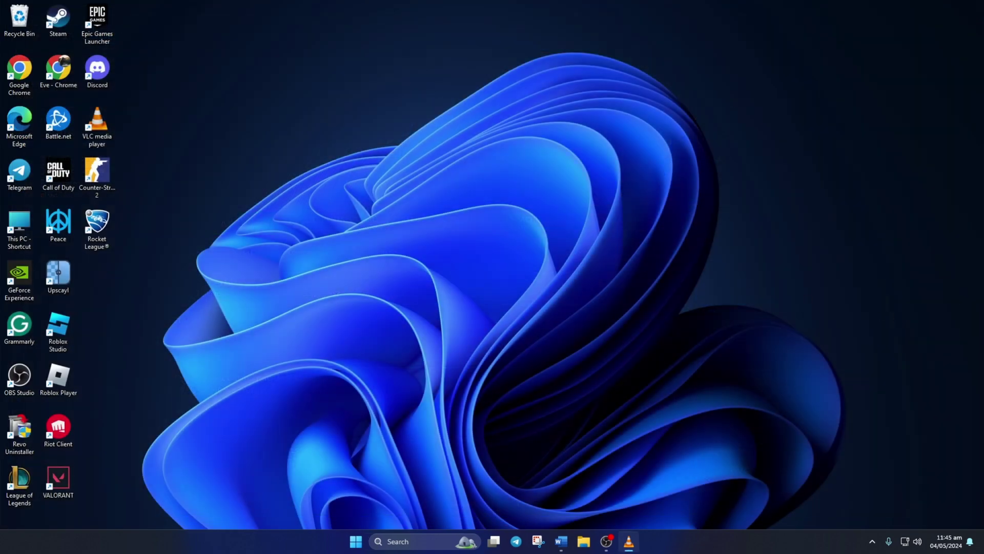